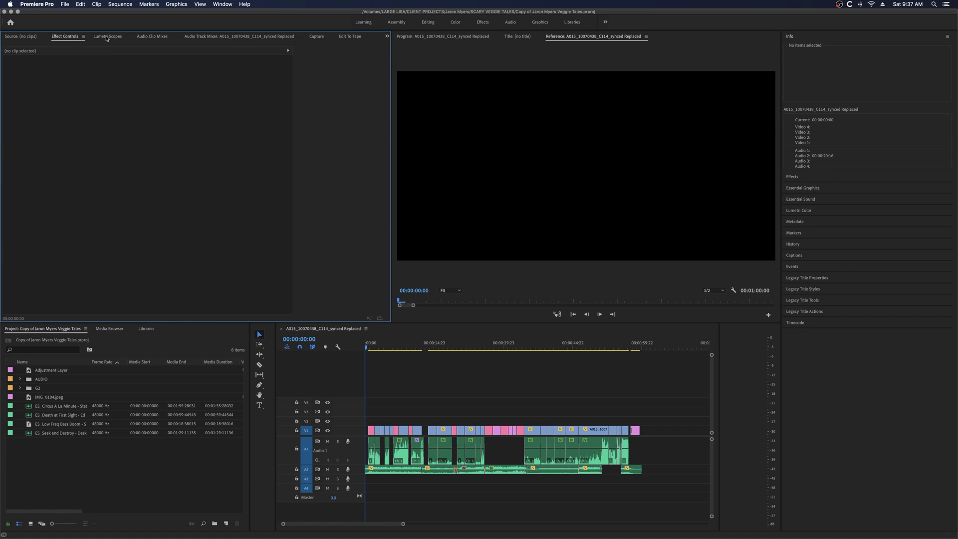
Step: Close the Lumetri Scopes, Audio Clip Mixer and Progress panels
left_click(108, 37)
left_click(127, 36)
left_click(352, 97)
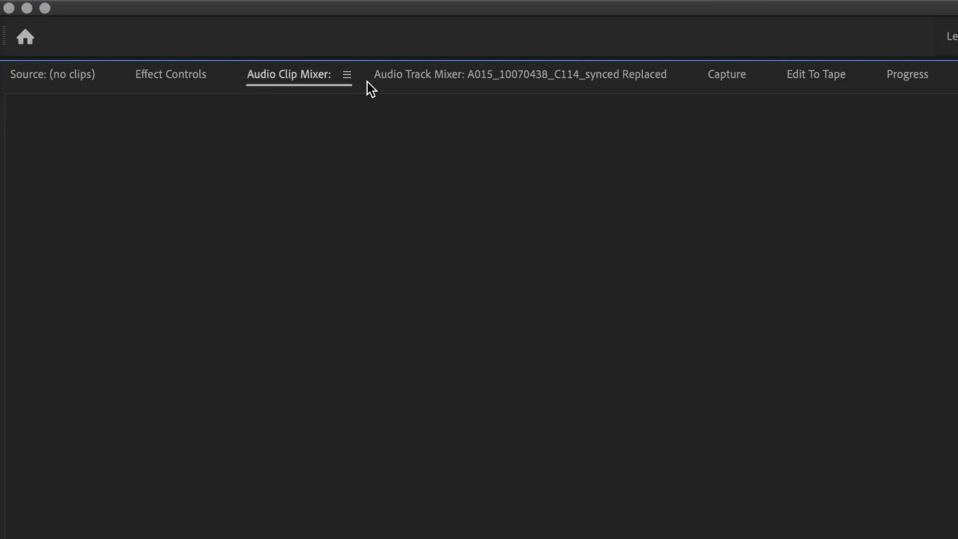
left_click(348, 77)
left_click(360, 89)
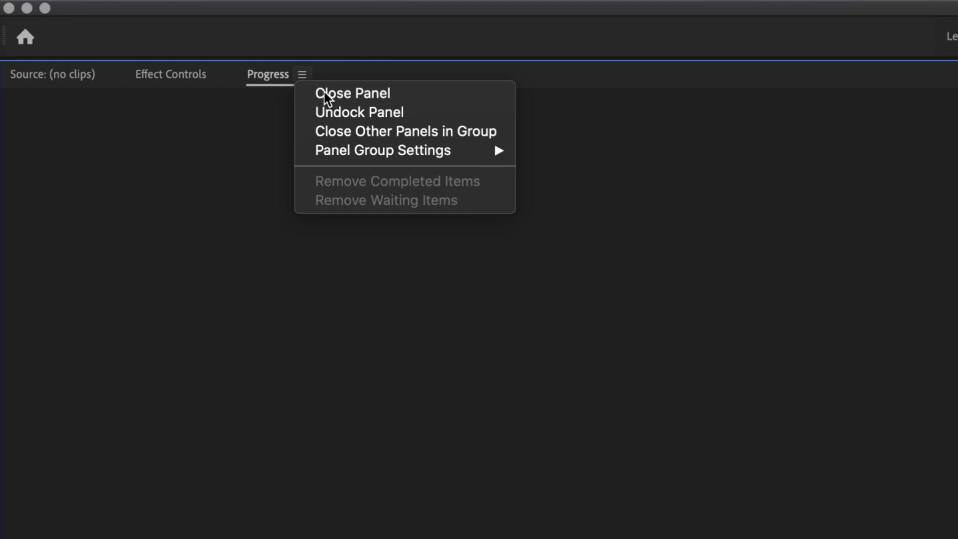
left_click(337, 96)
Step: Close the Reference monitor and Libraries panels, and start closing the Effects panel
left_click(544, 50)
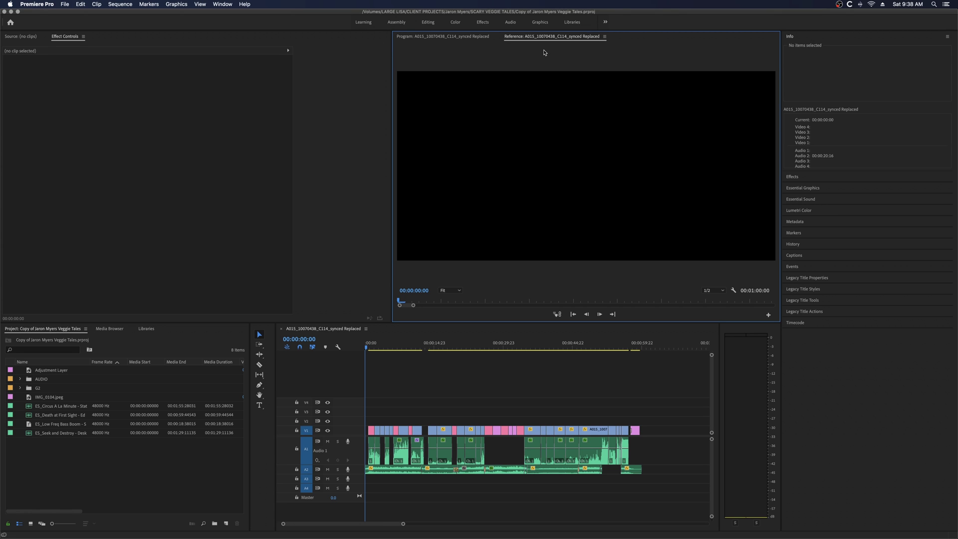
left_click(604, 36)
left_click(609, 44)
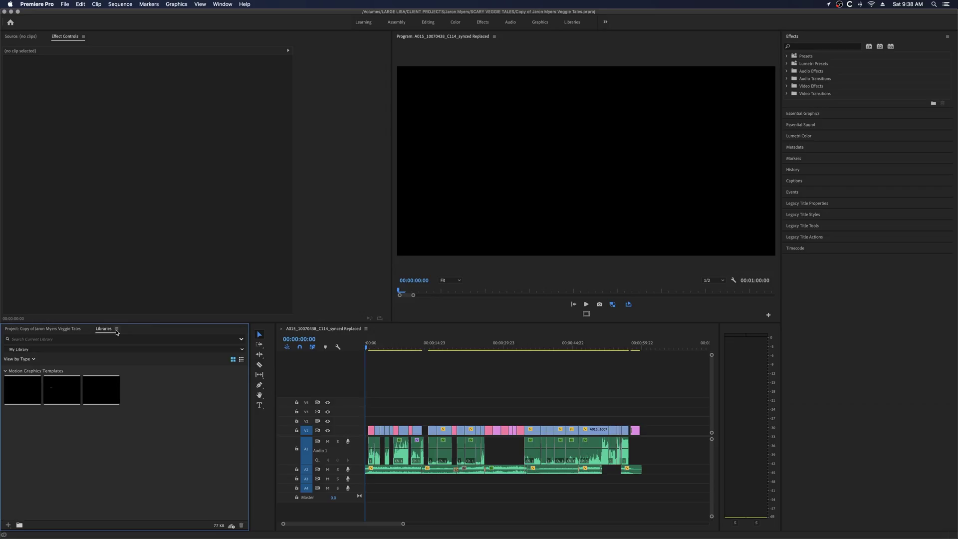
left_click(116, 328)
left_click(128, 336)
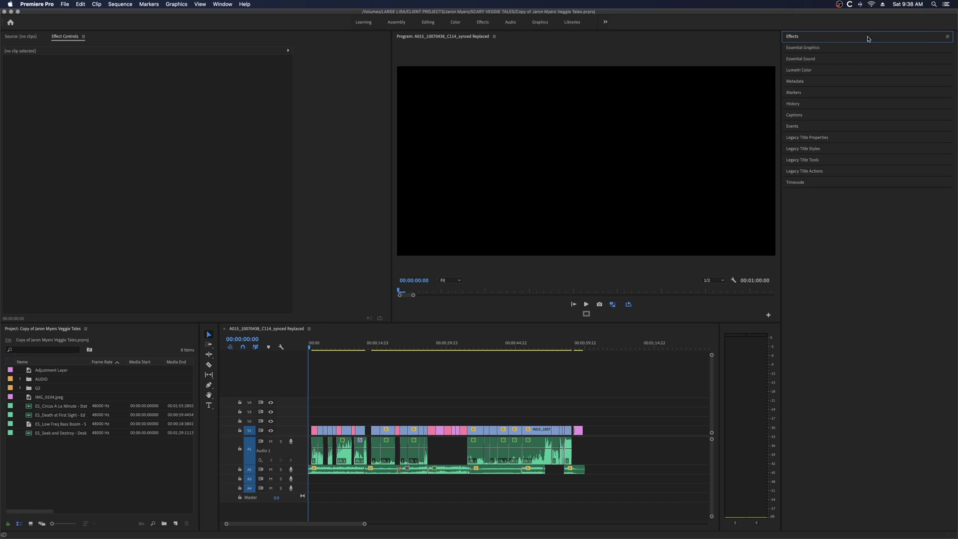
left_click(947, 38)
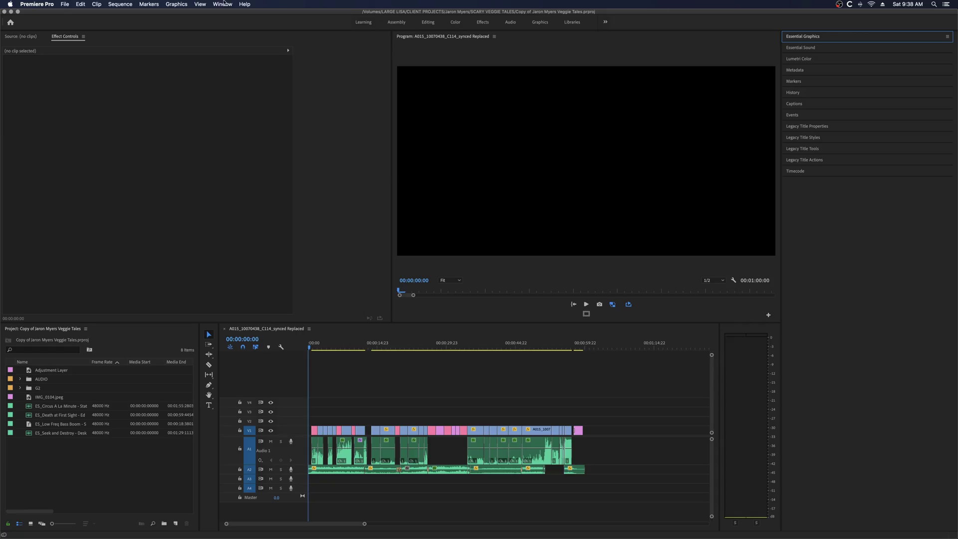
Step: Reopen the Effects panel from the Window menu, docked beside the Project panel
left_click(220, 4)
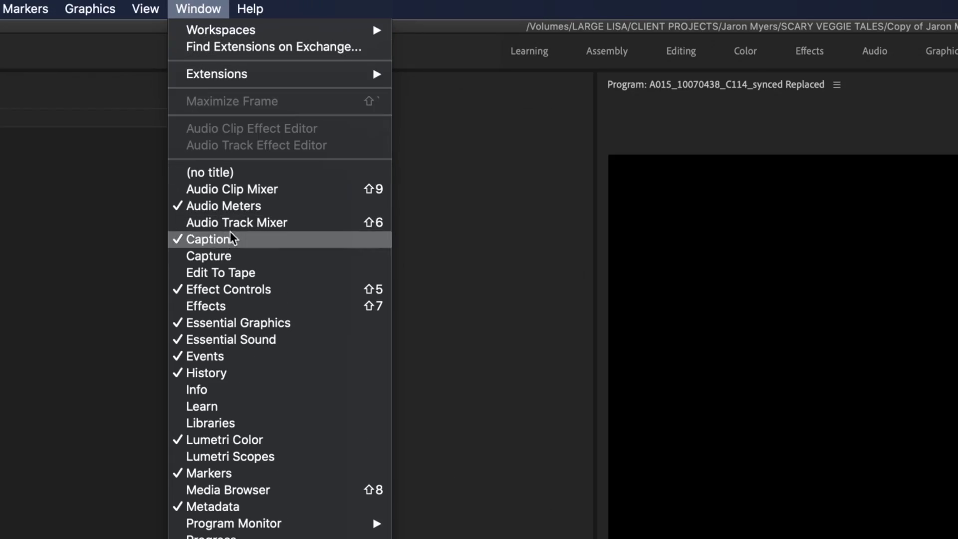
left_click(243, 307)
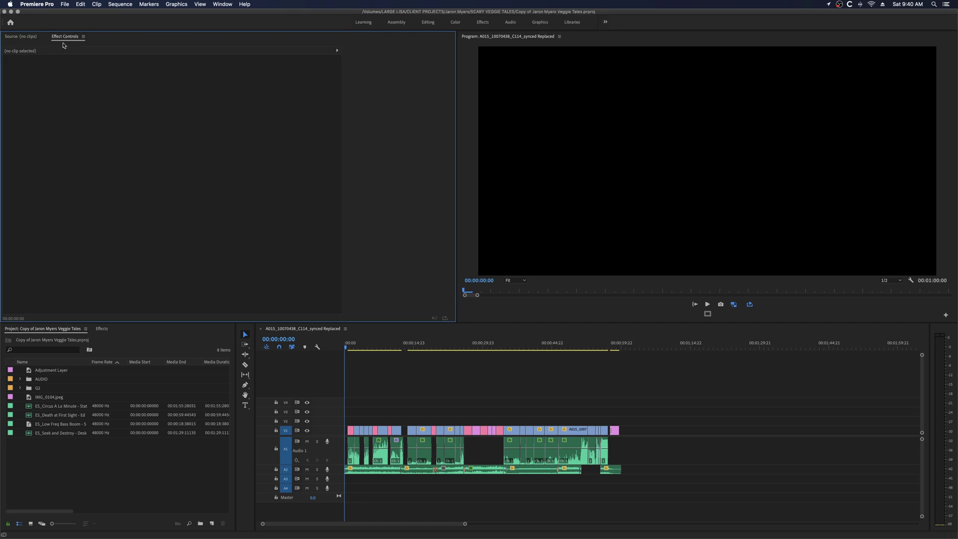
Step: Move the playhead to 00:00:39:11 and bring the Effects panel forward beside Project
left_click(657, 46)
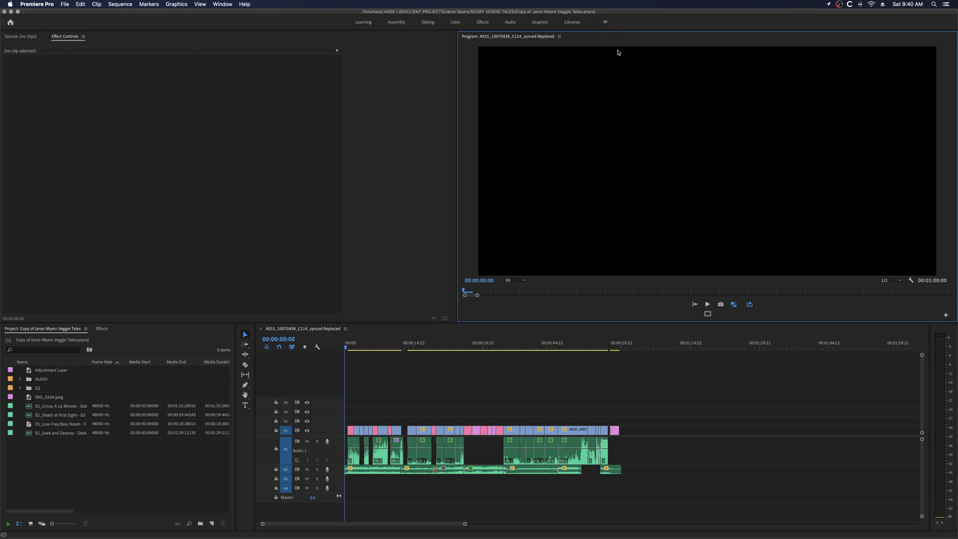
left_click(524, 343)
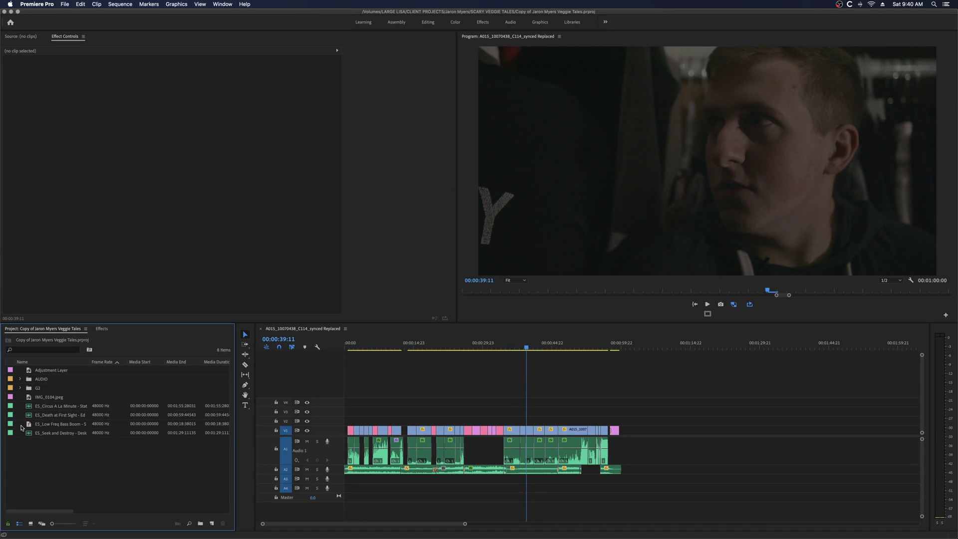
left_click(103, 330)
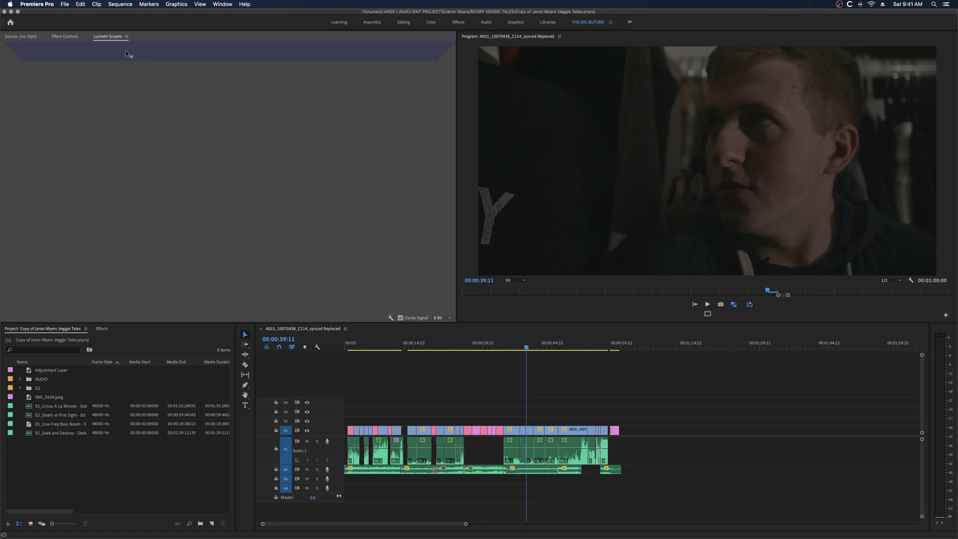
Step: Dock Lumetri Scopes as a column right of the timeline and save the layout as workspace COLOR BABIES
left_click_drag(125, 51, 125, 52)
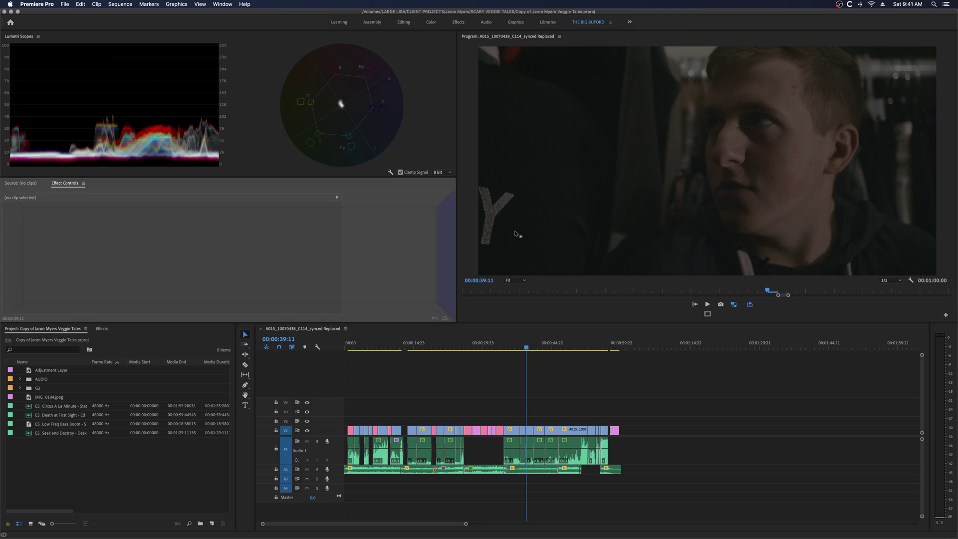
left_click_drag(516, 234, 908, 379)
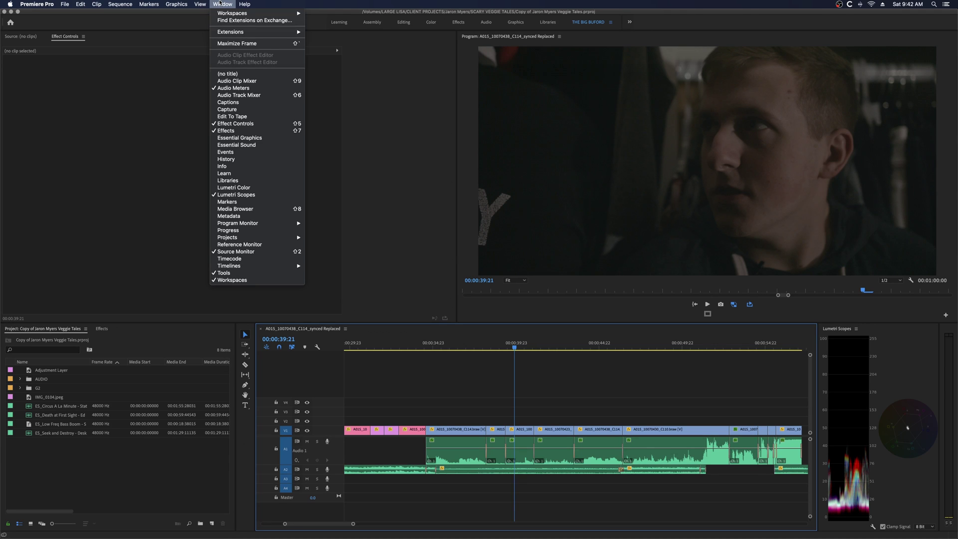
mouse_move(275, 14)
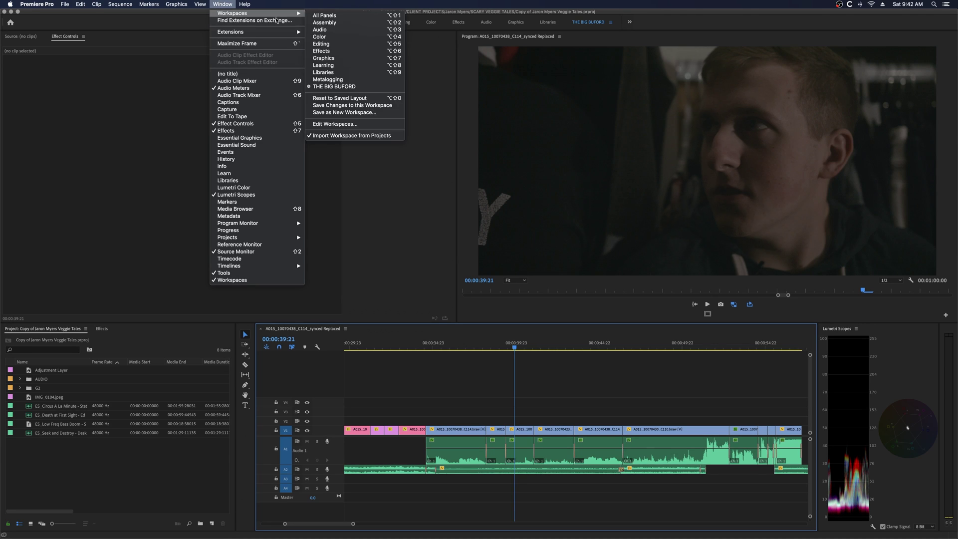
left_click(338, 112)
type("COLOR BAB")
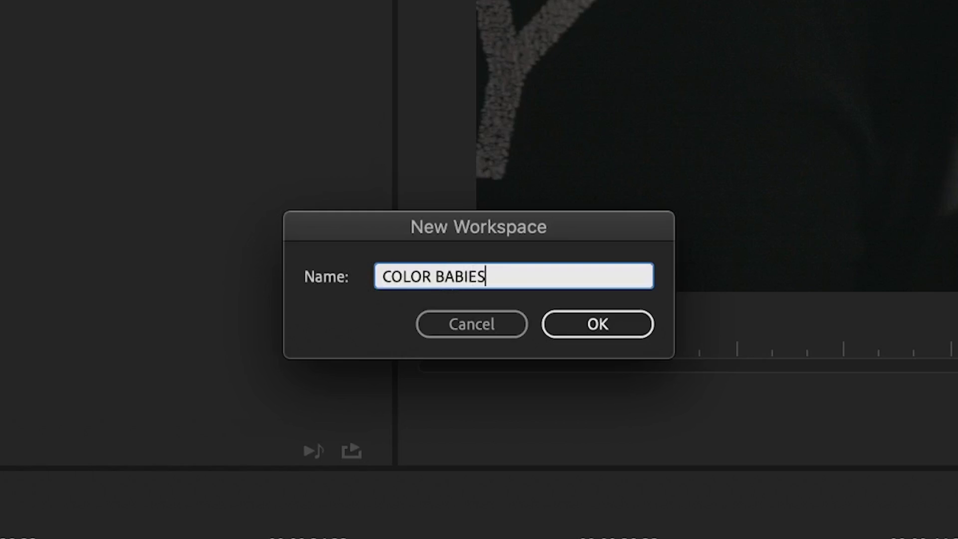
key("Return")
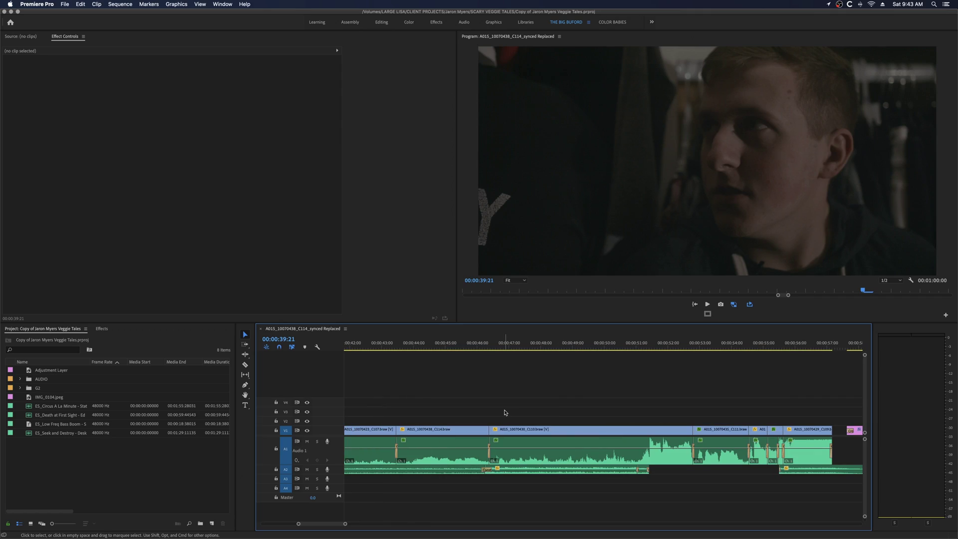
Step: Select clip C110 at 00:00:47:03 in the timeline
left_click(513, 344)
left_click(524, 435)
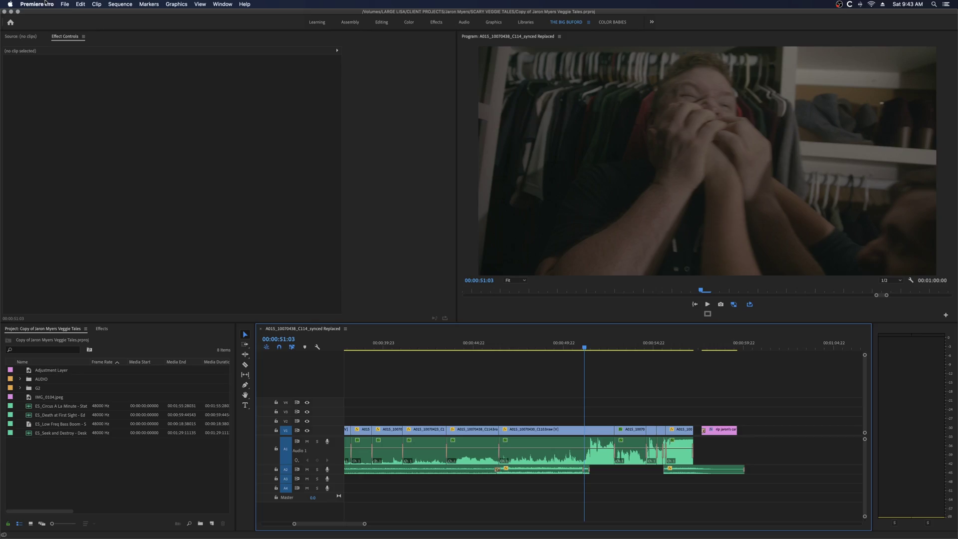
left_click(46, 3)
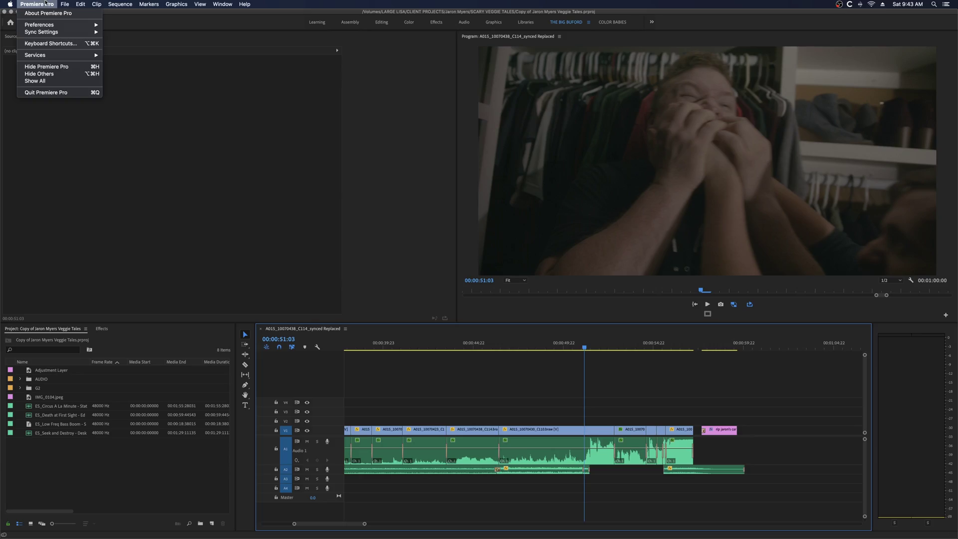
Step: Assign the single key R to Speed/Duration alongside ⌘+R and save the shortcuts
left_click(48, 44)
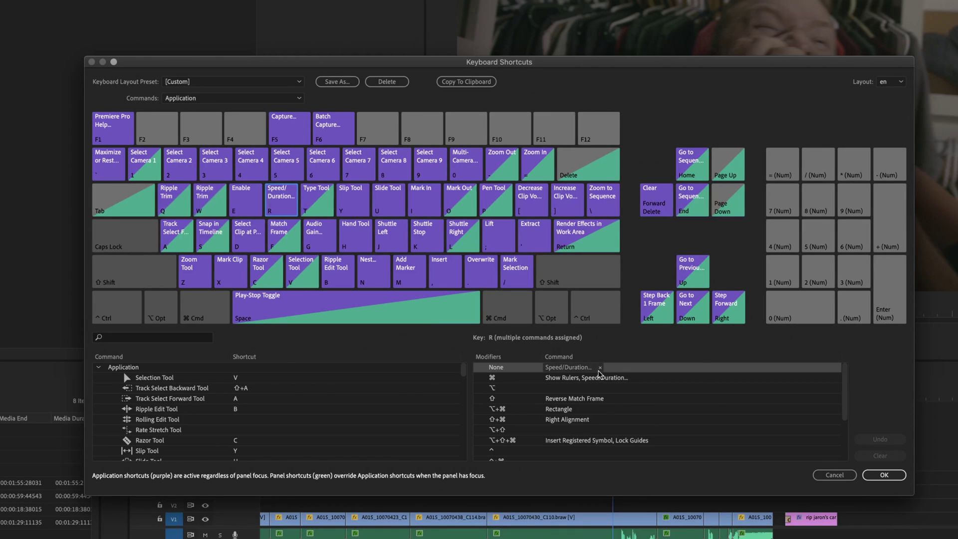
left_click(600, 368)
left_click(141, 339)
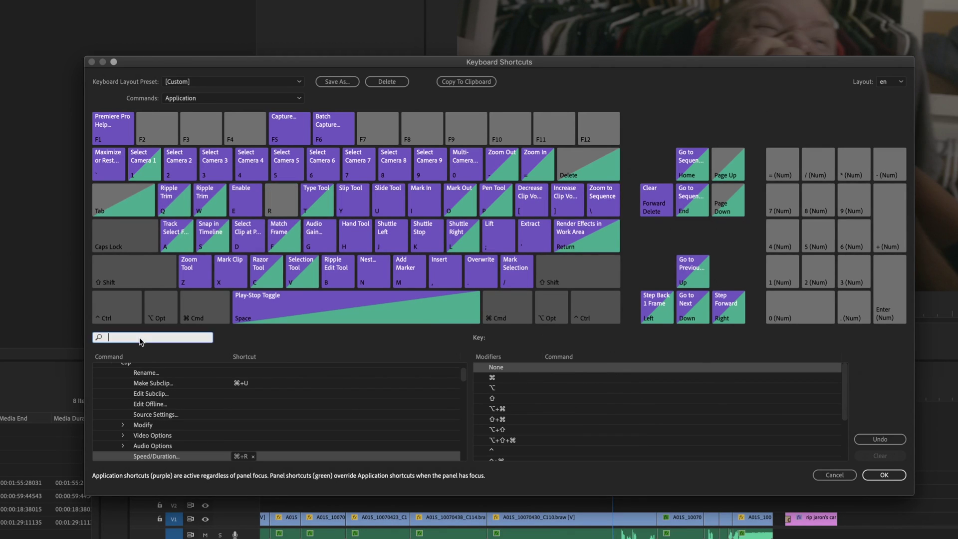
type("SPEED")
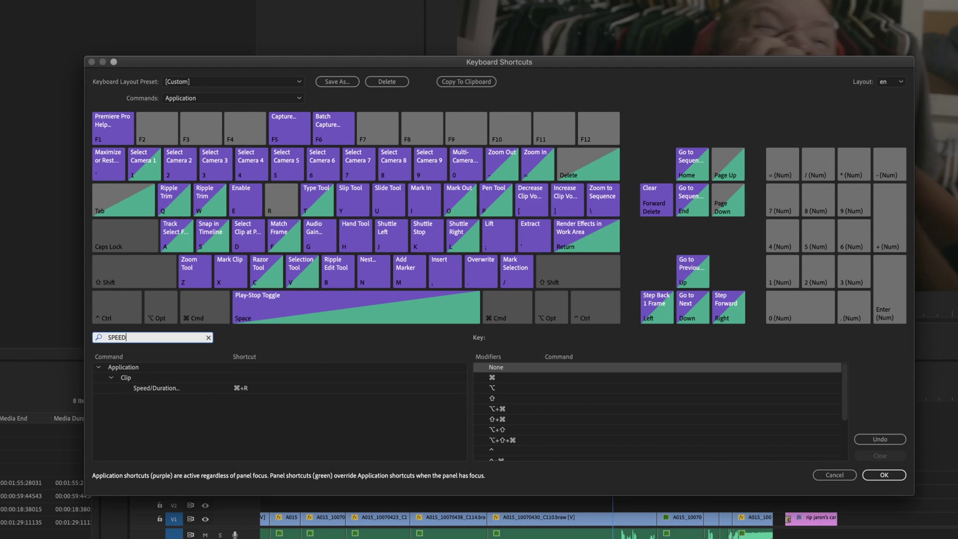
left_click(175, 389)
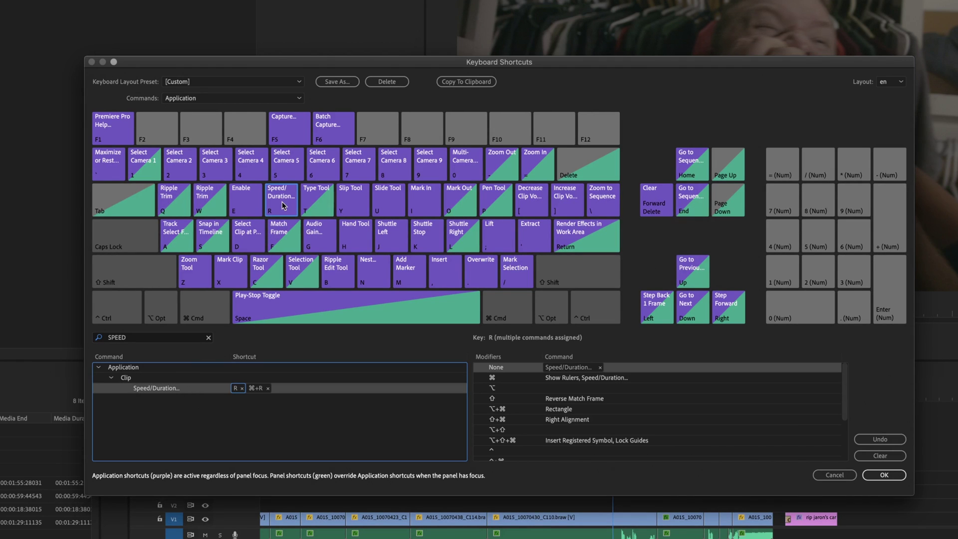
left_click(884, 476)
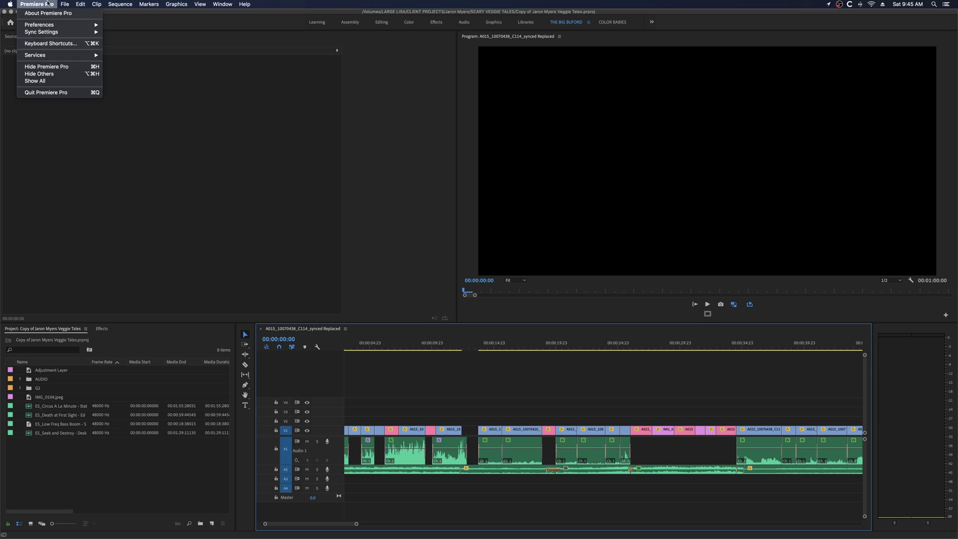
Step: In Keyboard Shortcuts, clear the old ⌘+1 mapping and find Set to Frame Size to assign it
left_click(50, 44)
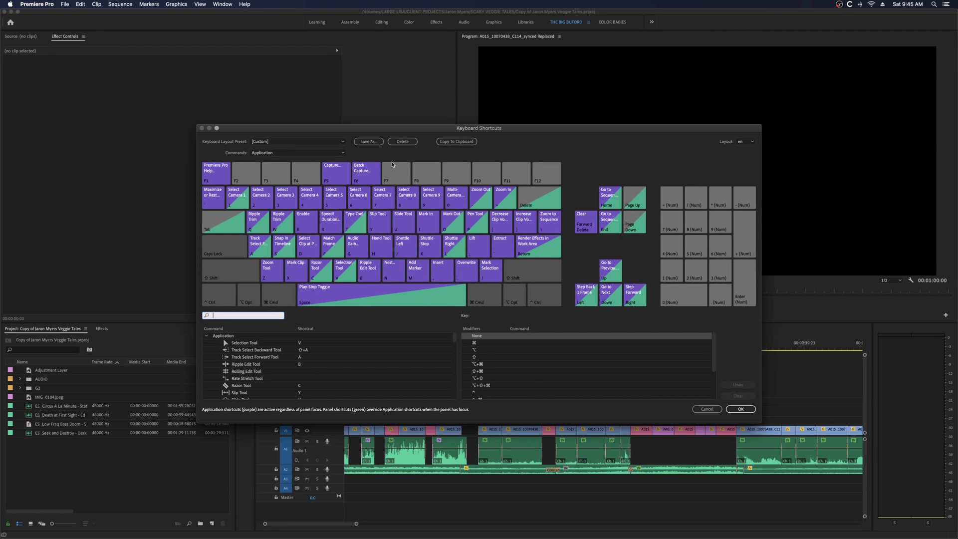
key("super+1")
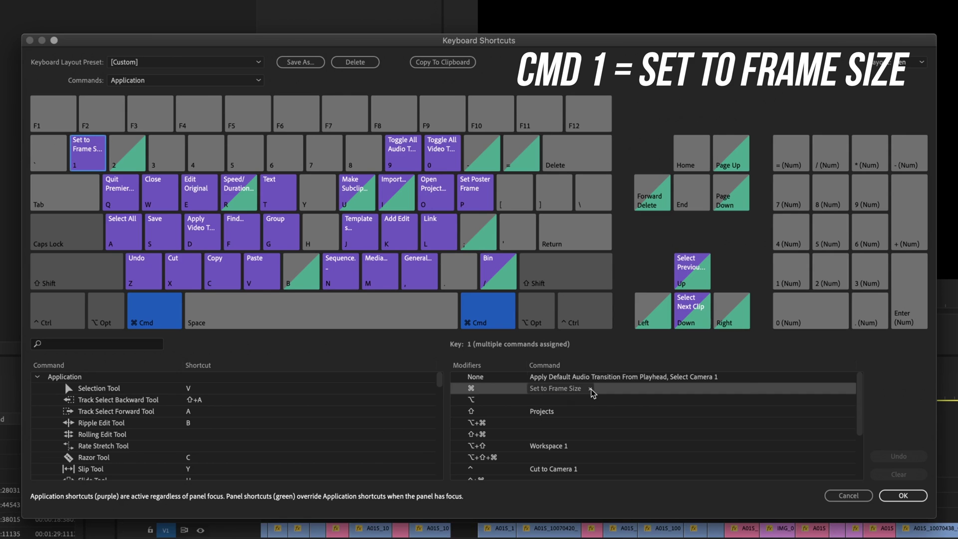
left_click(590, 389)
type("set to fra")
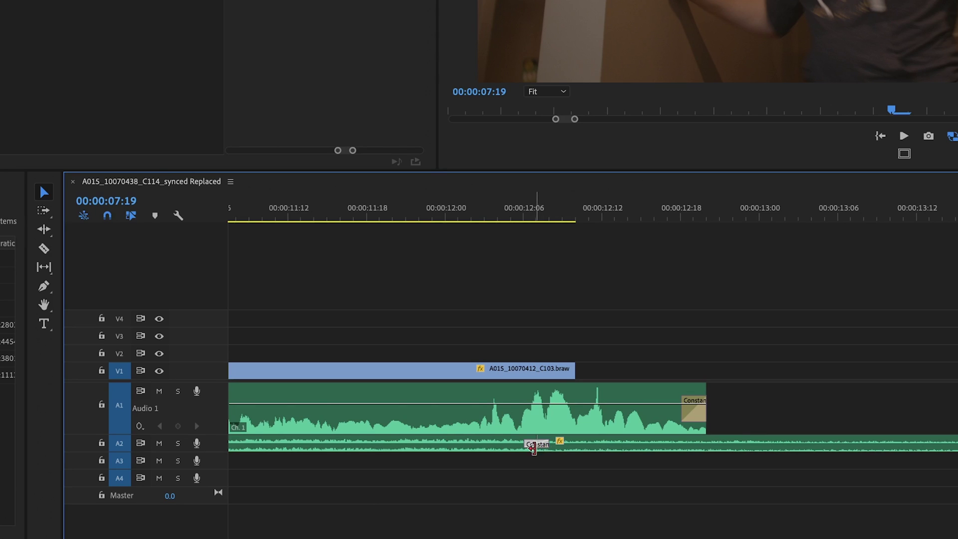
Step: Lower the ES_Seek and Destroy clip on A2 by 5 dB of gain, to -10 dB
scroll(525, 463, "down", 1)
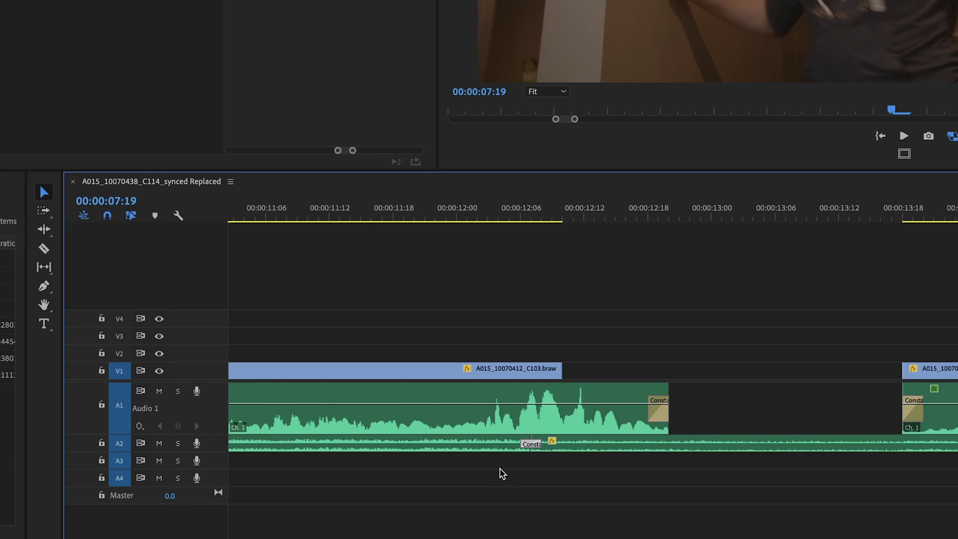
left_click(600, 457)
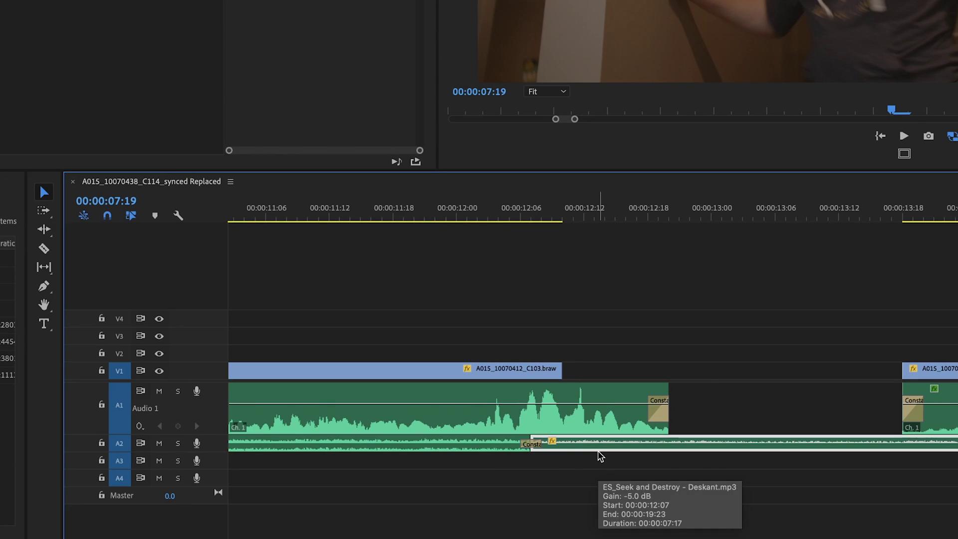
key("g")
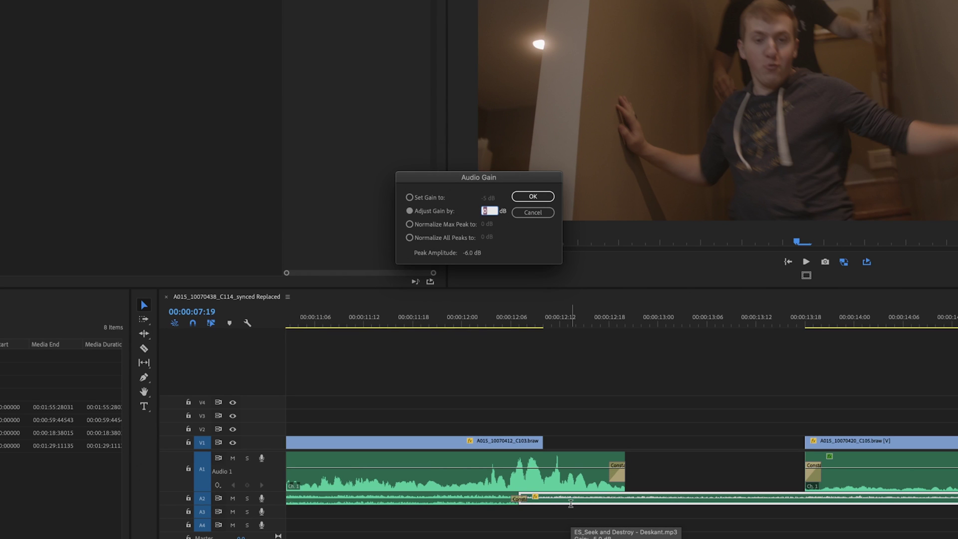
key("Return")
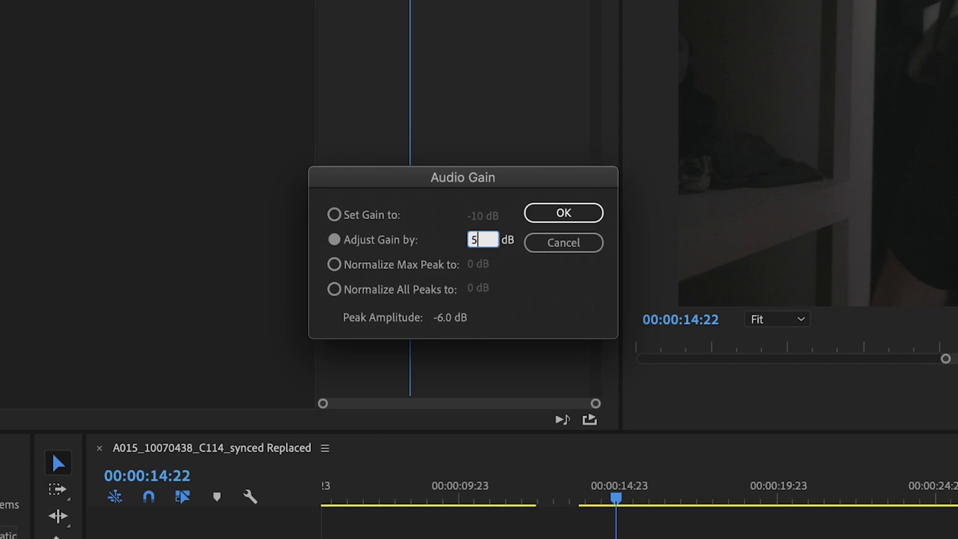
key("Return")
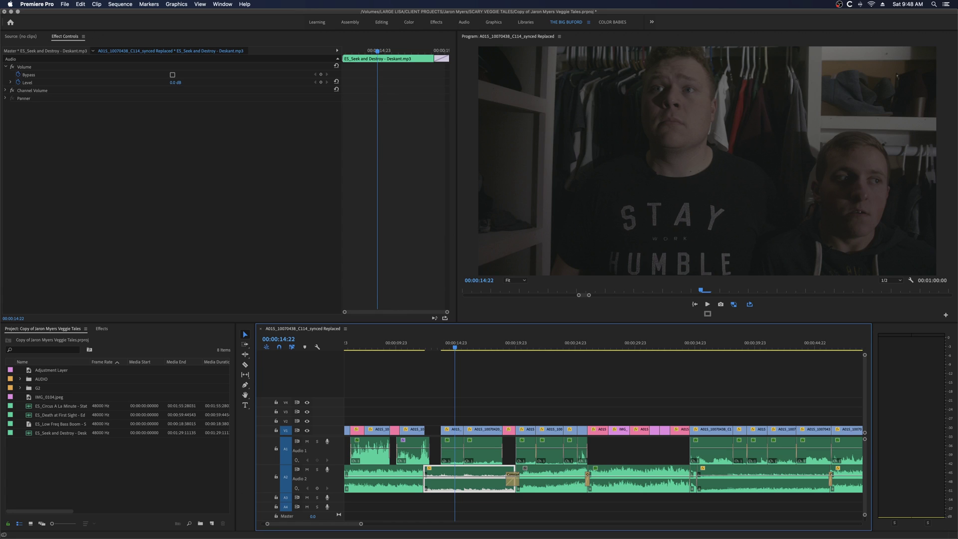
Step: Apply another Audio Gain adjustment to the music clip, then reopen the Audio Gain dialog
key("g")
key("Return")
key("g")
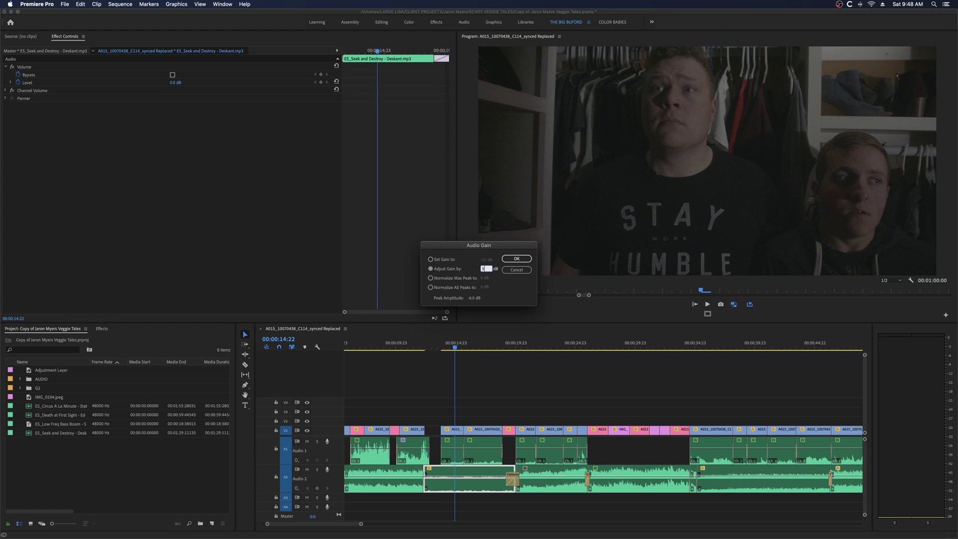